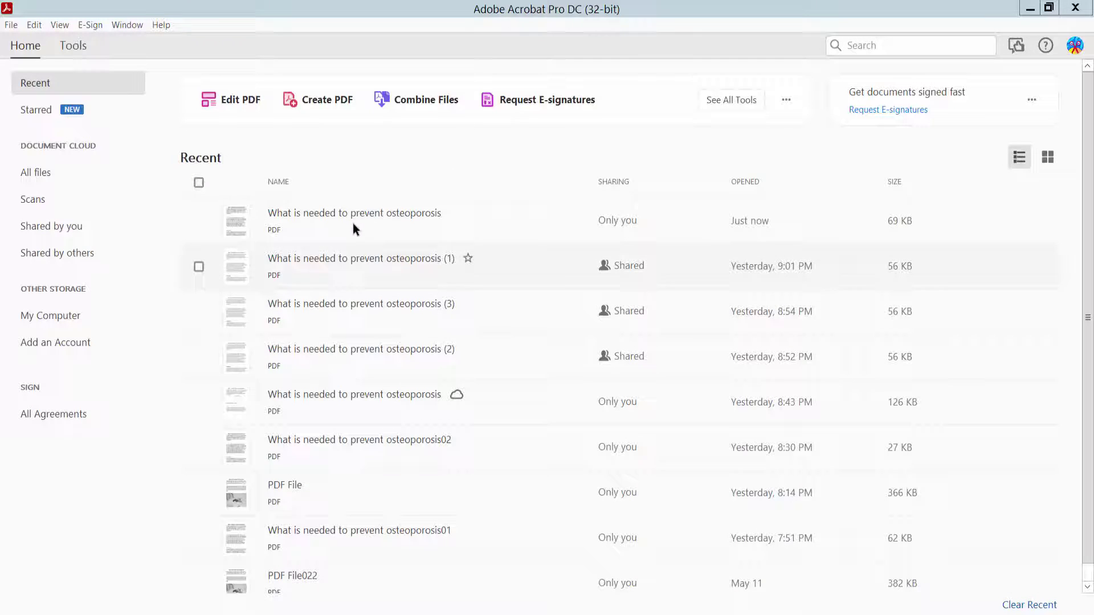
- Open the recent osteoporosis PDF and bring up the Tools center
double_click(371, 214)
scroll(417, 259, down, 3)
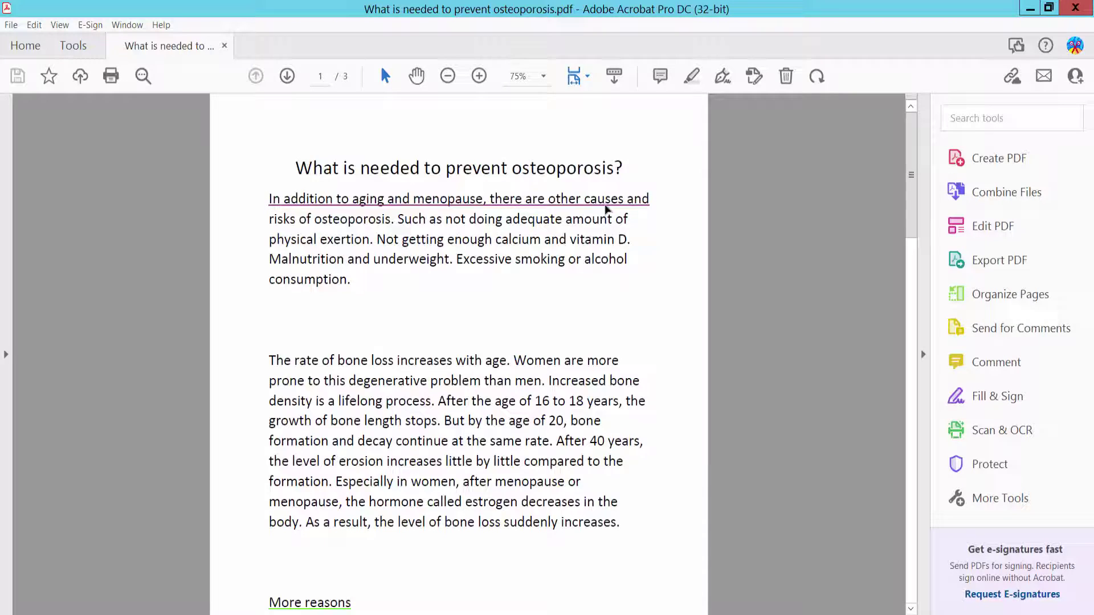
scroll(317, 361, down, 3)
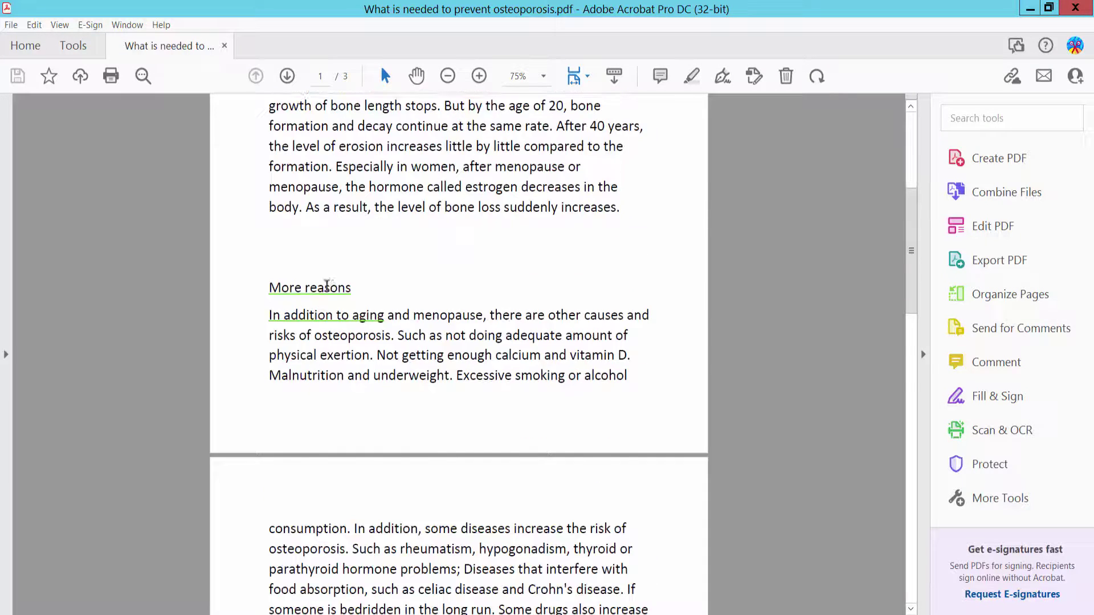
scroll(389, 387, down, 3)
scroll(500, 398, up, 5)
scroll(498, 386, up, 2)
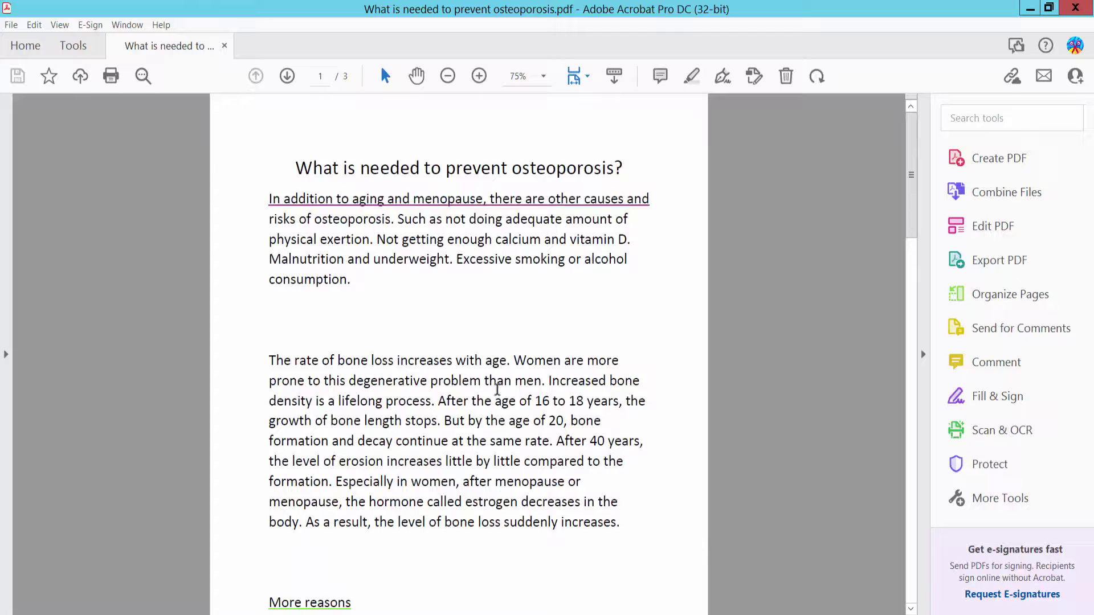
click(71, 47)
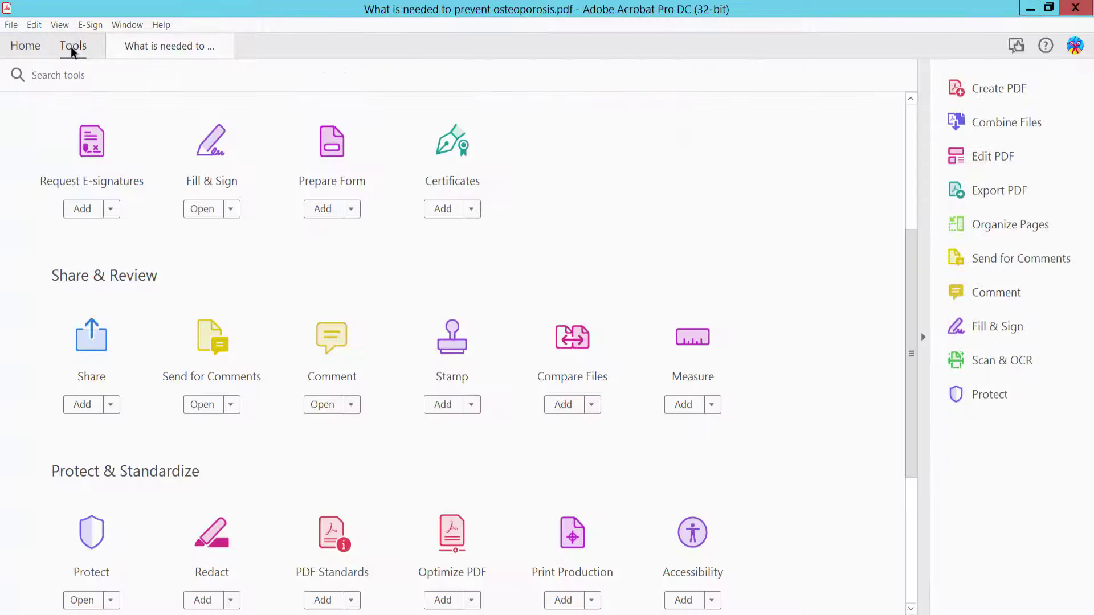
scroll(366, 278, down, 2)
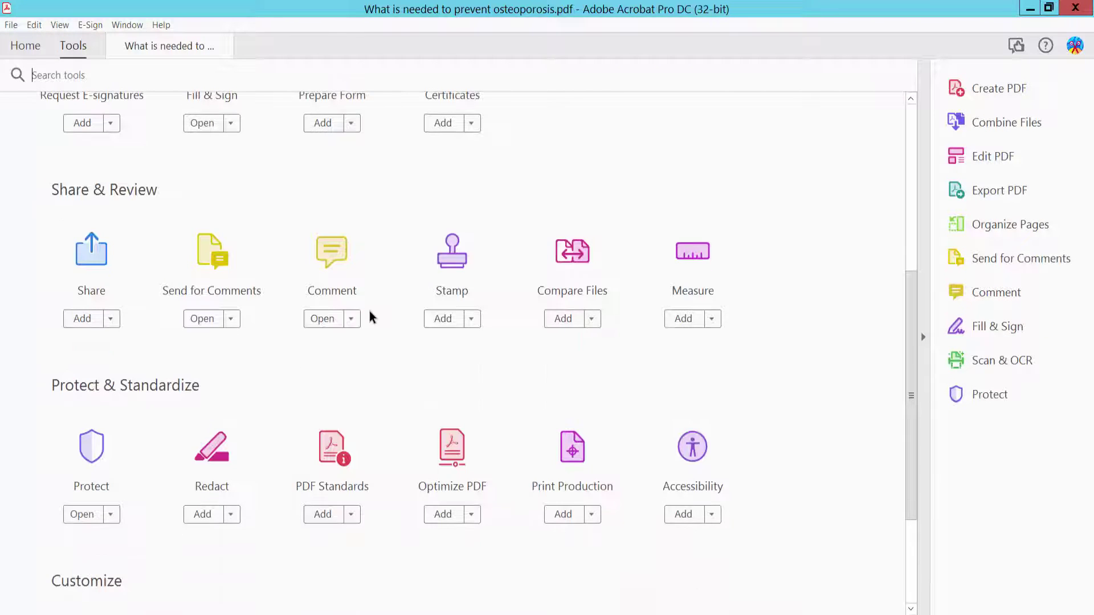
click(330, 266)
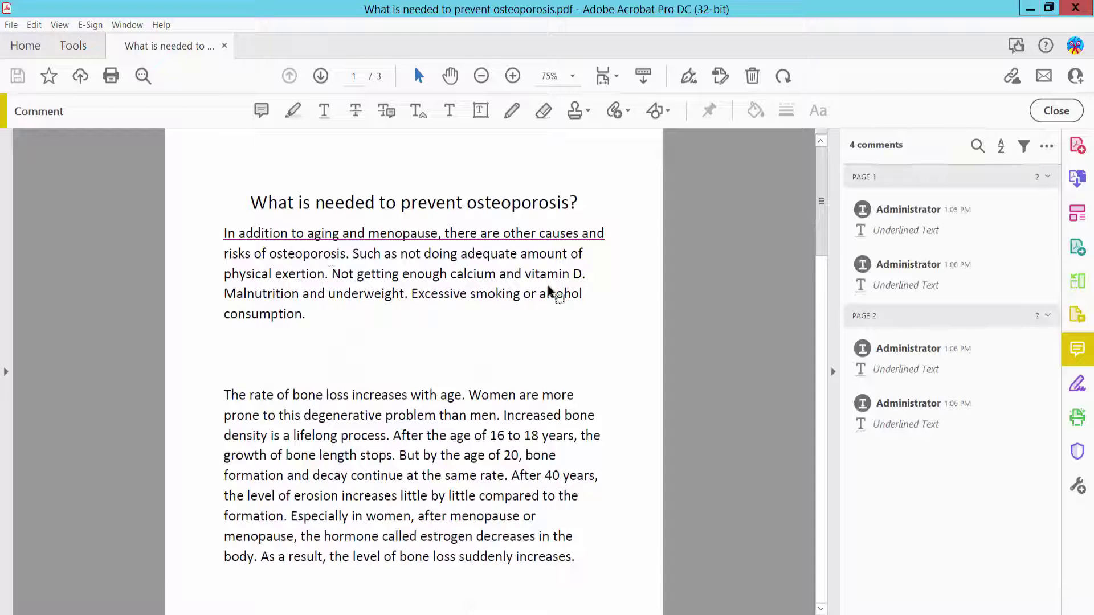
click(900, 236)
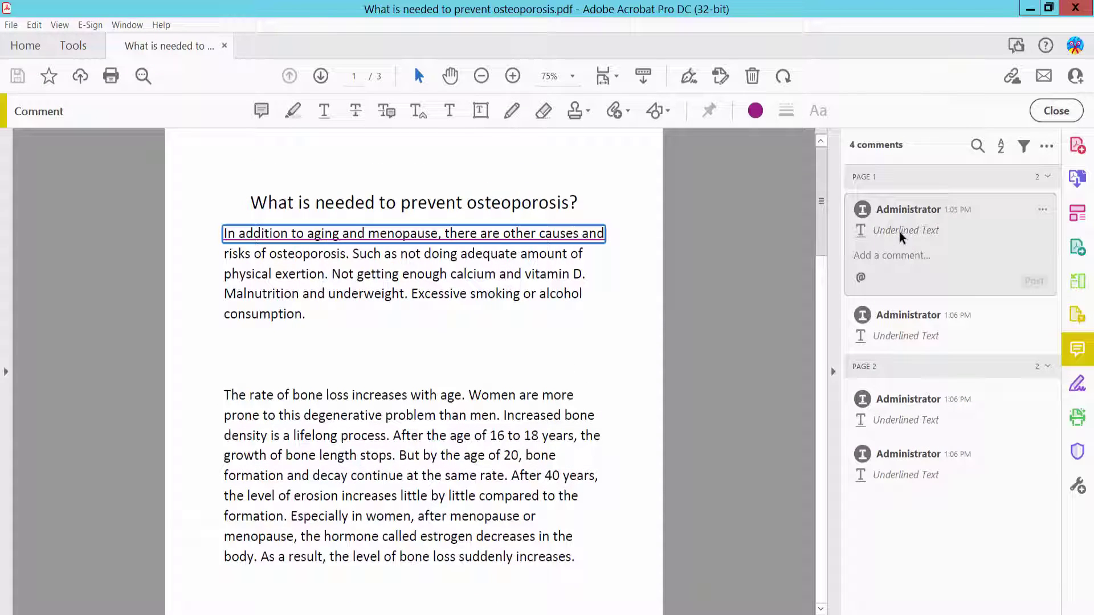
click(911, 323)
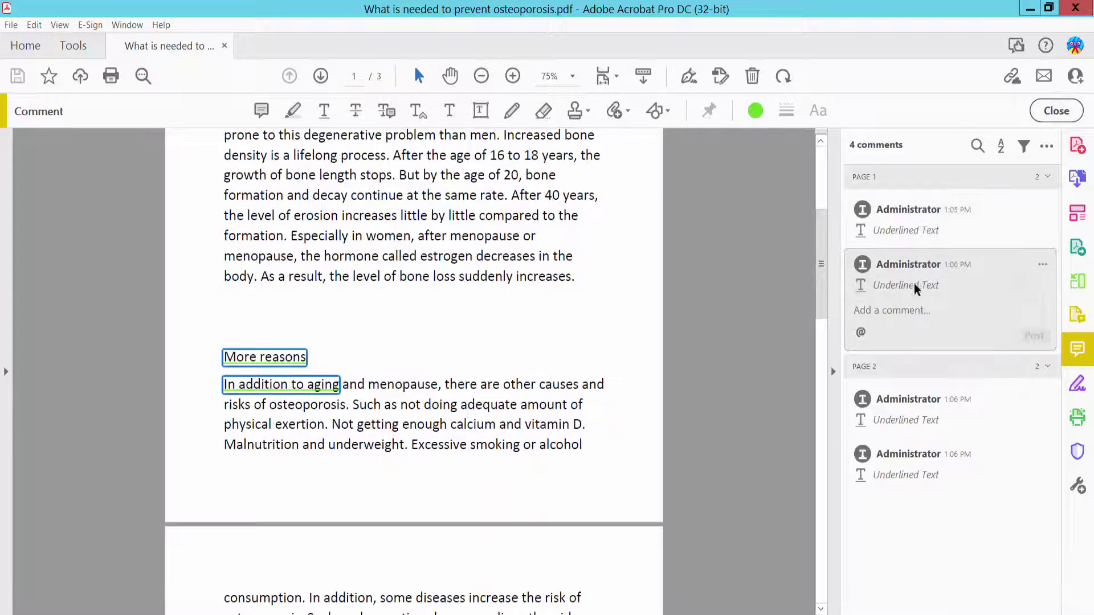
click(903, 415)
click(906, 461)
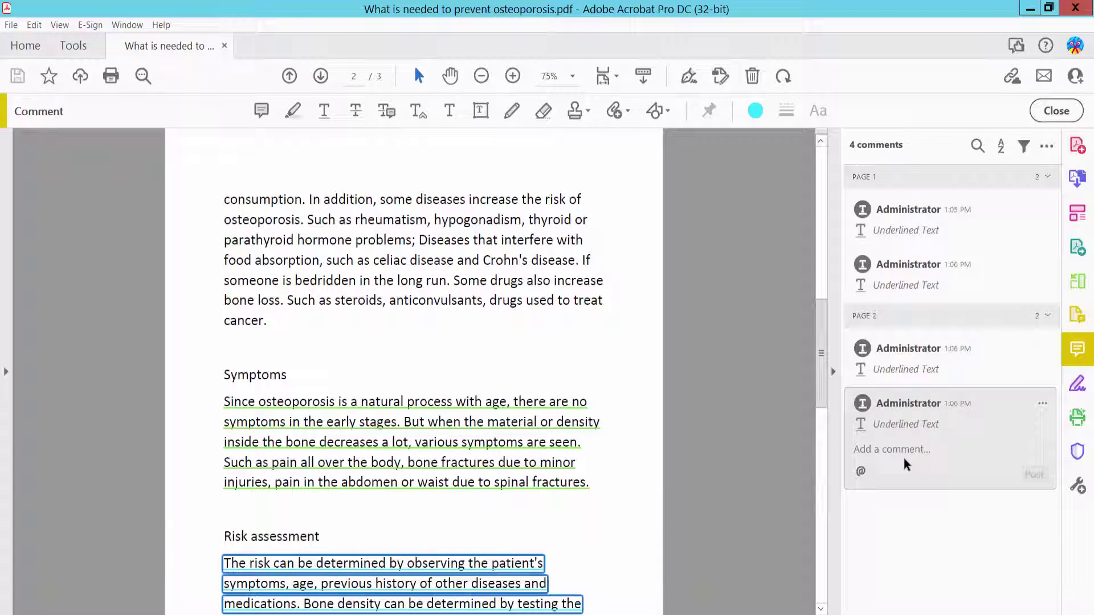
click(895, 224)
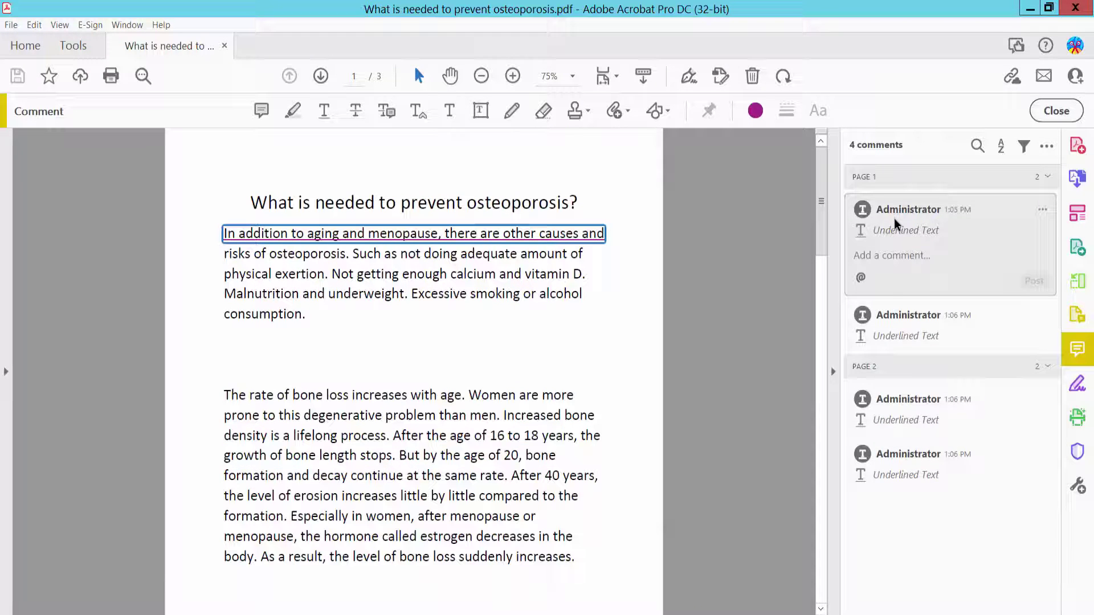
- Delete the first two Underlined Text comments from the comments pane
right_click(896, 224)
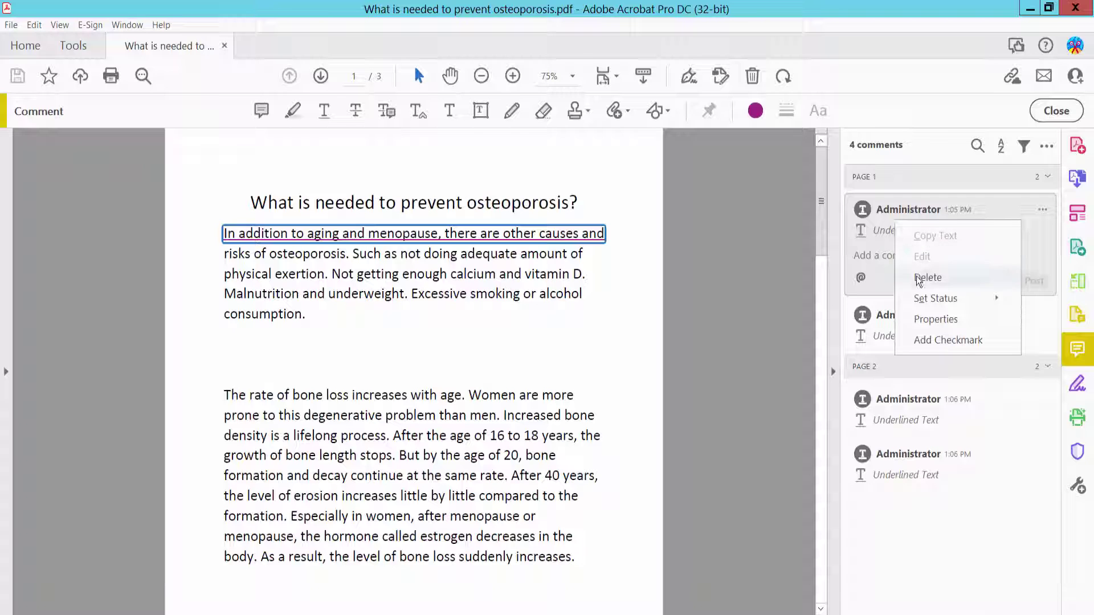
click(931, 277)
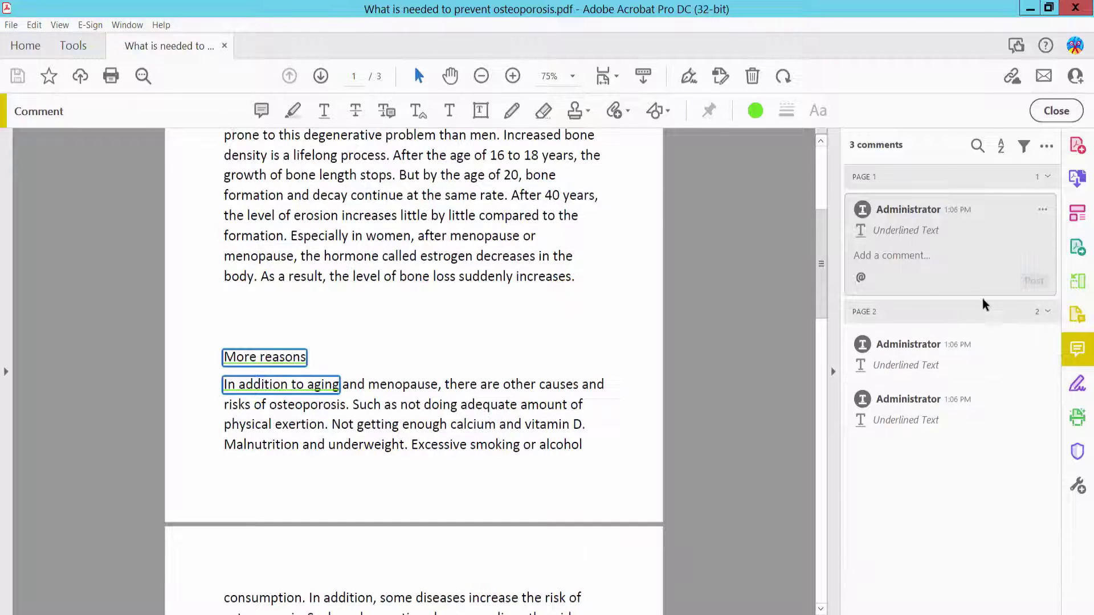
right_click(925, 227)
click(946, 280)
scroll(504, 361, down, 3)
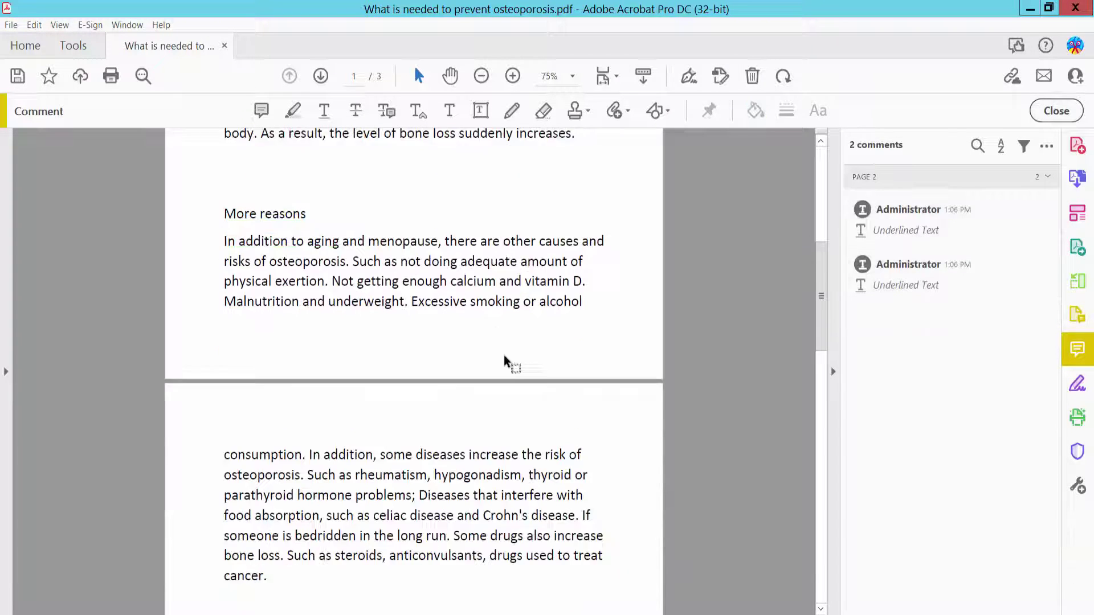
scroll(504, 362, down, 3)
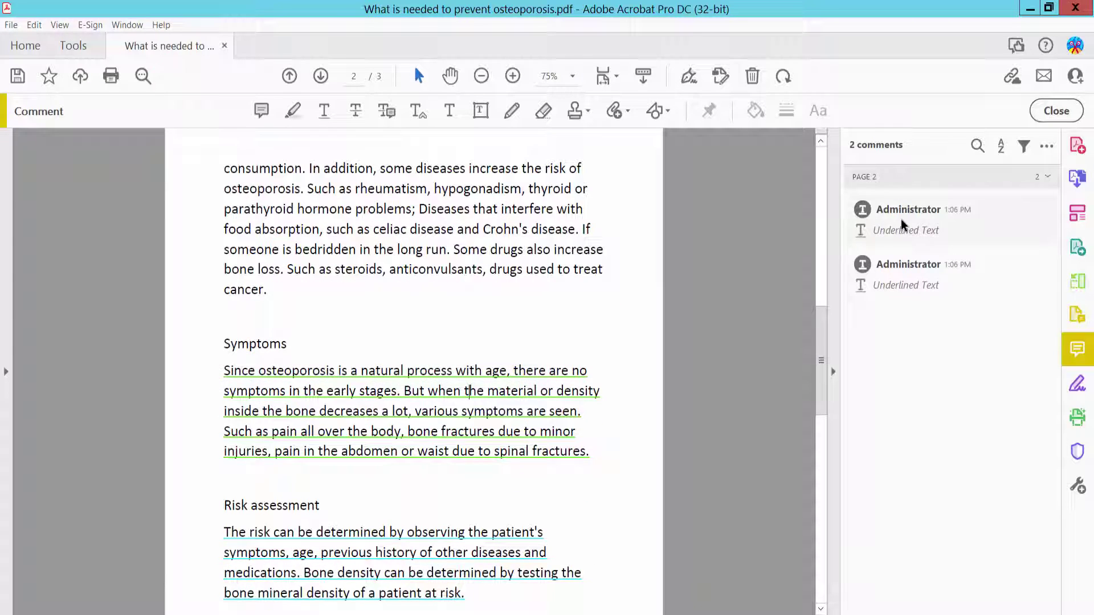
- Delete the Symptoms underline comment and the last remaining one, leaving No Comments Yet
click(905, 226)
right_click(907, 223)
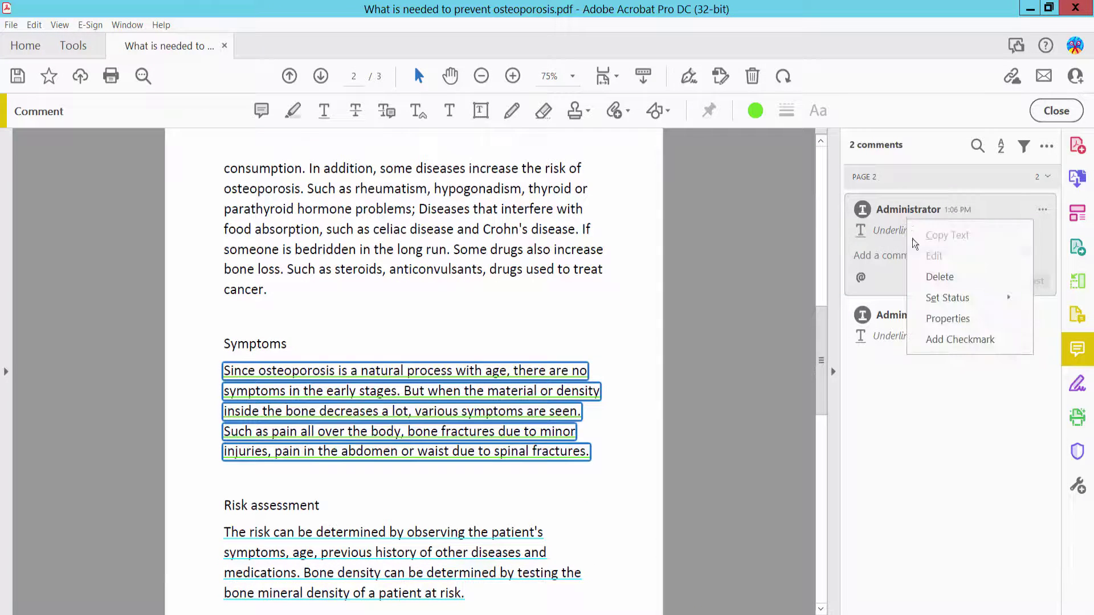
click(939, 276)
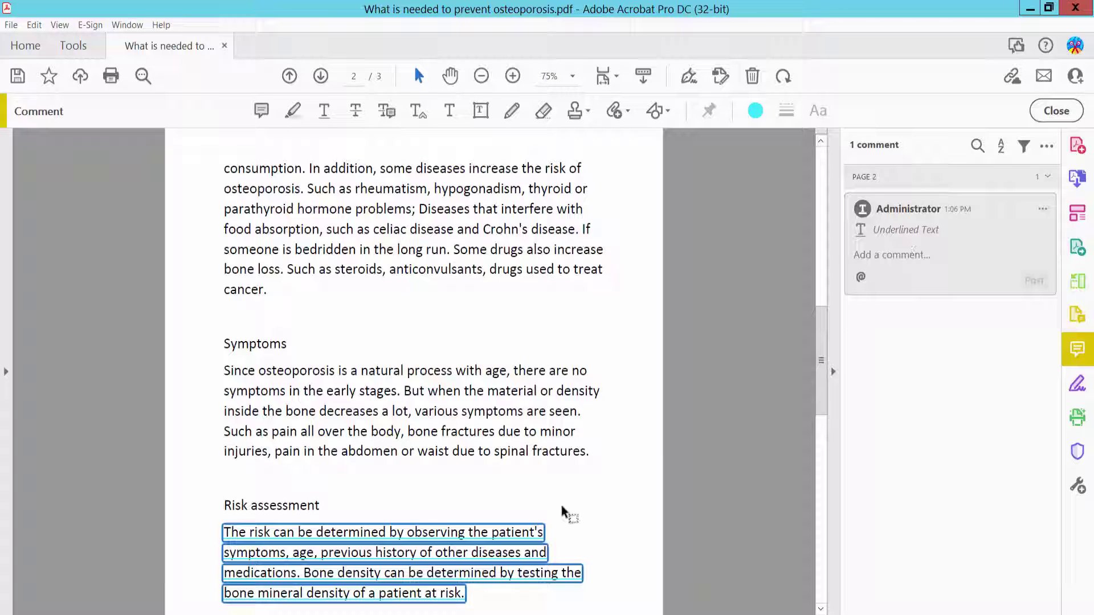
right_click(903, 227)
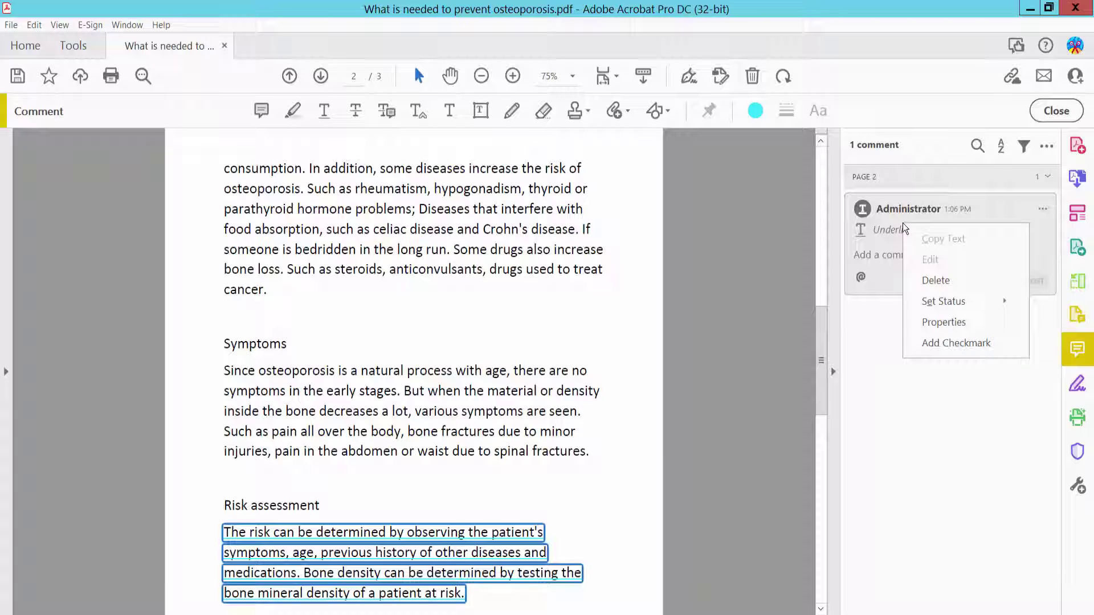
click(934, 280)
scroll(485, 371, up, 4)
scroll(483, 379, up, 5)
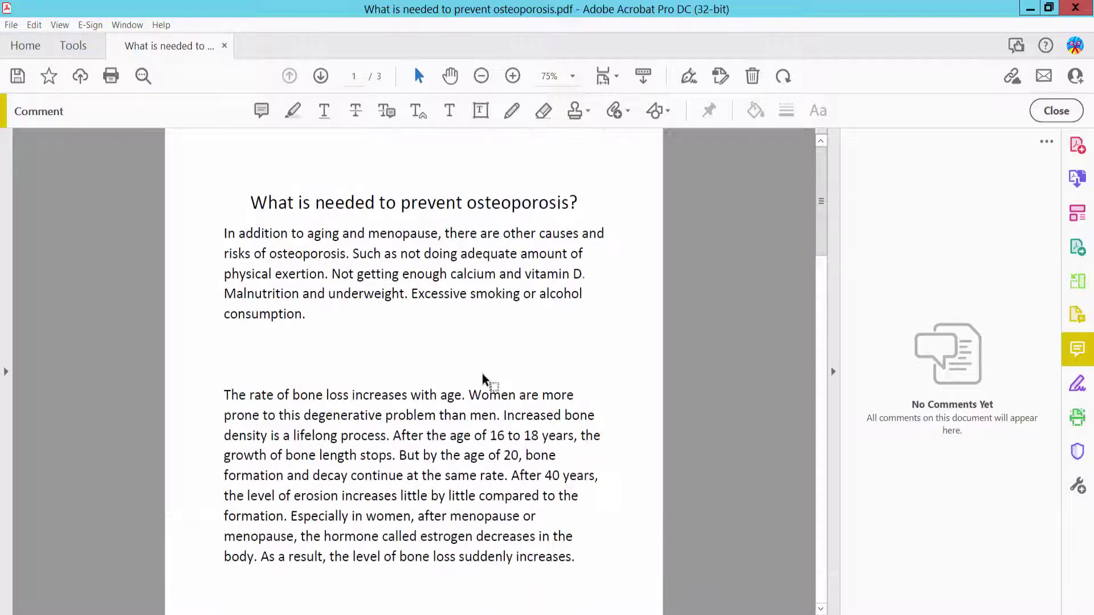
scroll(469, 384, down, 3)
scroll(464, 395, up, 2)
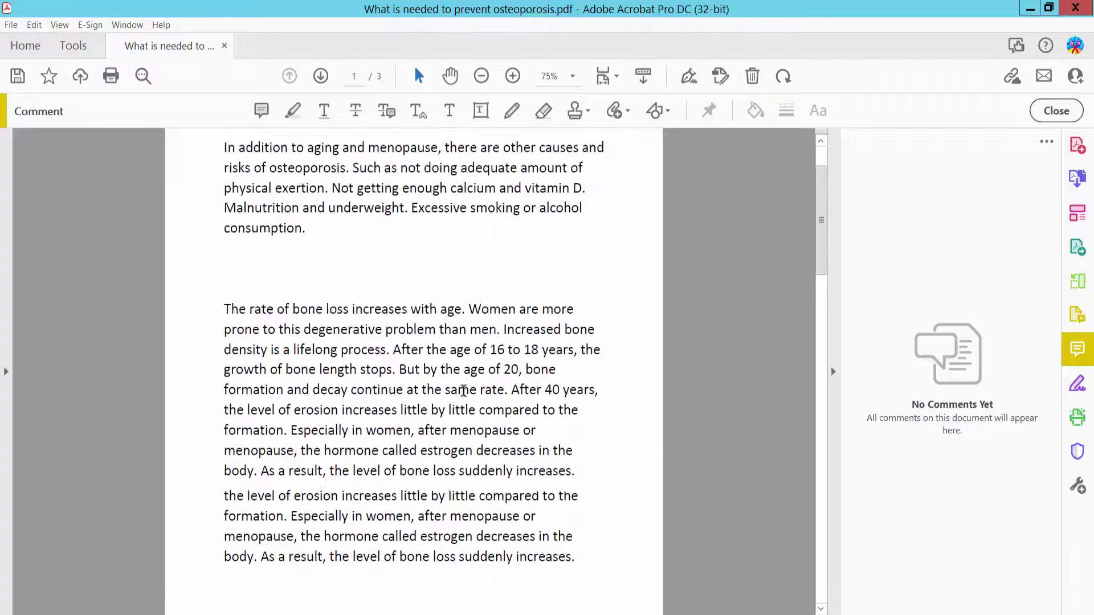
scroll(465, 391, up, 1)
- Save the comment-free osteoporosis PDF with File > Save
click(12, 25)
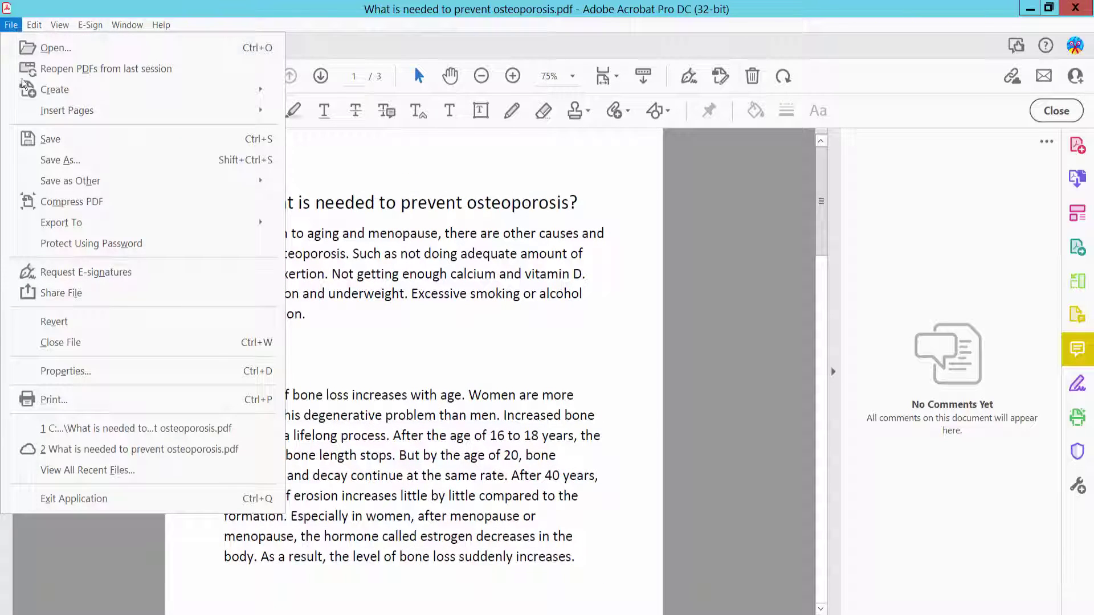
click(53, 140)
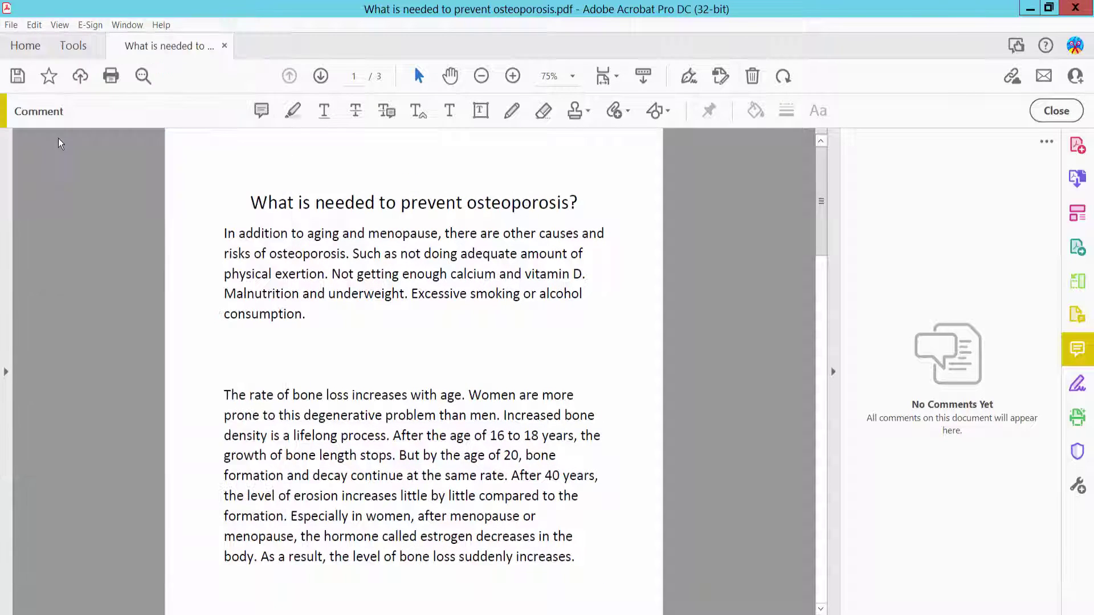